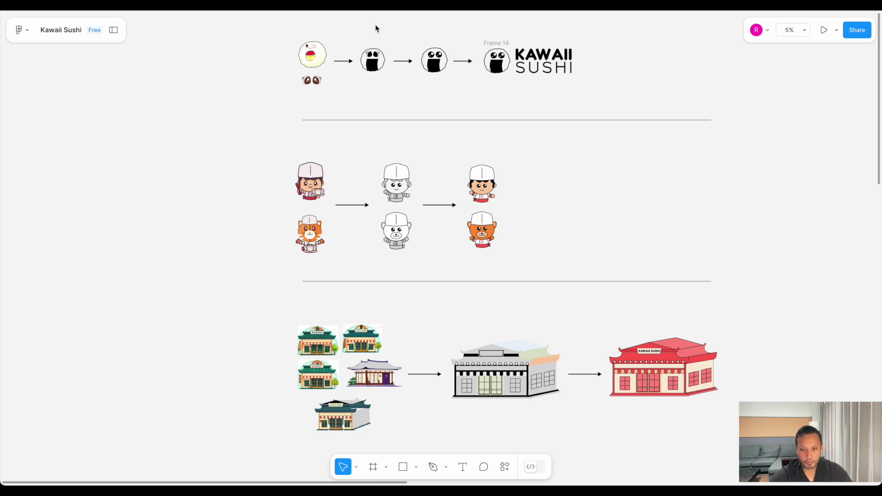
Step: Examine the sushi roll and sparkling eyes reference art that starts the logo's development row
{"action": "scroll", "coordinate": [259, 62], "scroll_direction": "up", "scroll_amount": 5}
{"action": "scroll", "coordinate": [259, 63], "scroll_direction": "up", "scroll_amount": 5}
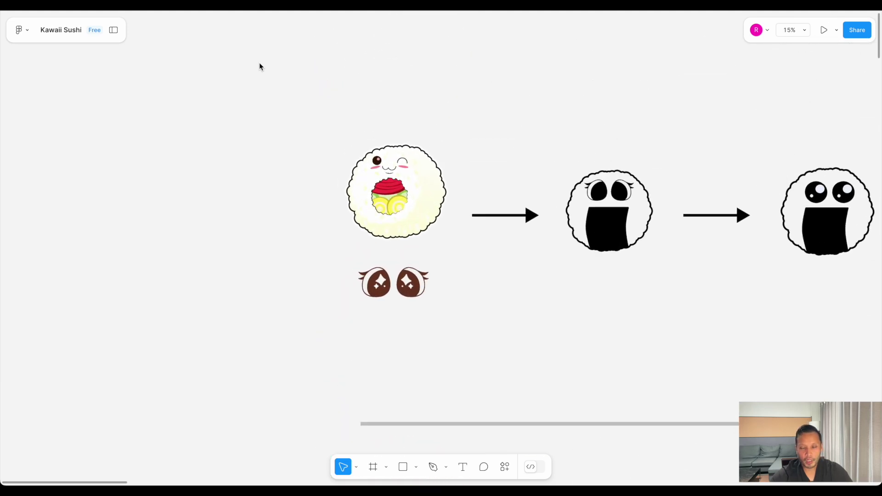
{"action": "scroll", "coordinate": [260, 63], "scroll_direction": "up", "scroll_amount": 5}
{"action": "scroll", "coordinate": [289, 72], "scroll_direction": "down", "scroll_amount": 2}
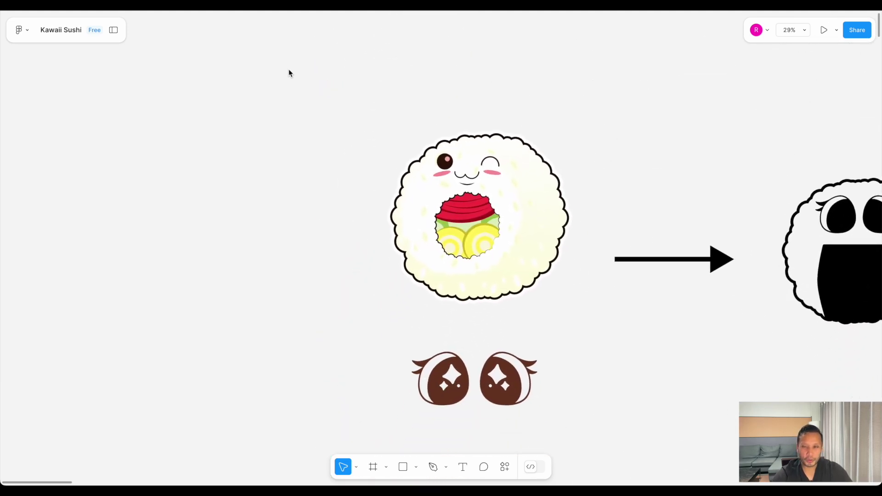
{"action": "scroll", "coordinate": [288, 72], "scroll_direction": "right", "scroll_amount": 3}
{"action": "scroll", "coordinate": [288, 72], "scroll_direction": "left", "scroll_amount": 5}
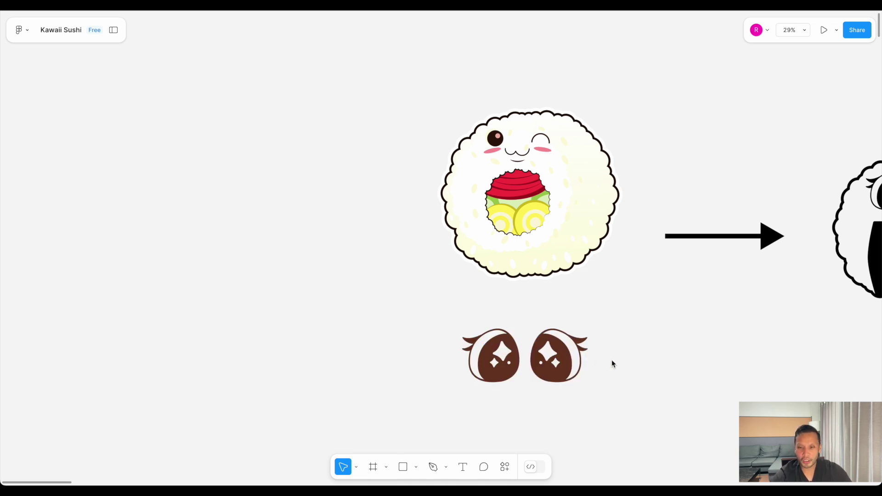
{"action": "scroll", "coordinate": [612, 361], "scroll_direction": "right", "scroll_amount": 1}
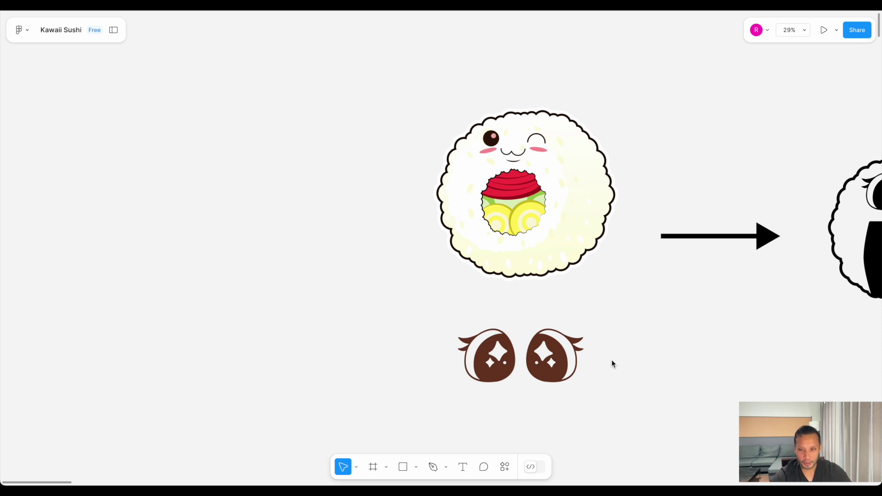
{"action": "scroll", "coordinate": [612, 363], "scroll_direction": "right", "scroll_amount": 10}
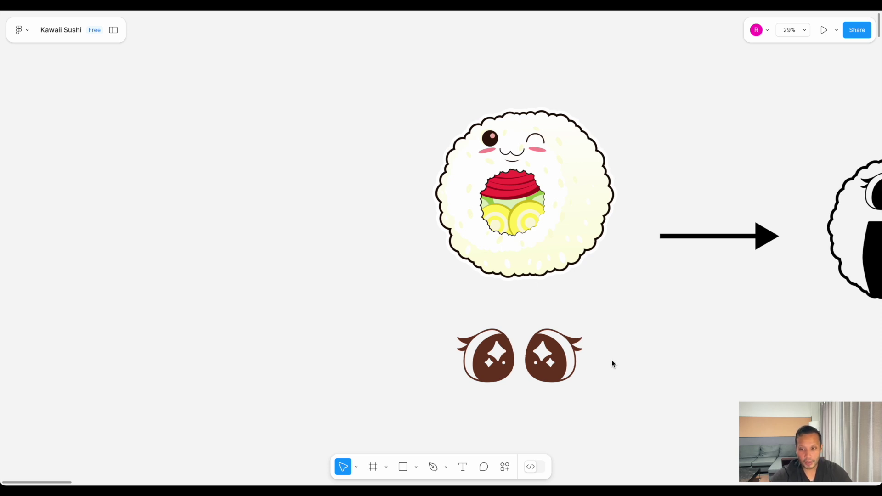
Step: Follow the logo's development from the first black-and-white rice ball character to the final KAWAII SUSHI logo in Frame 14
{"action": "scroll", "coordinate": [611, 360], "scroll_direction": "up", "scroll_amount": 3}
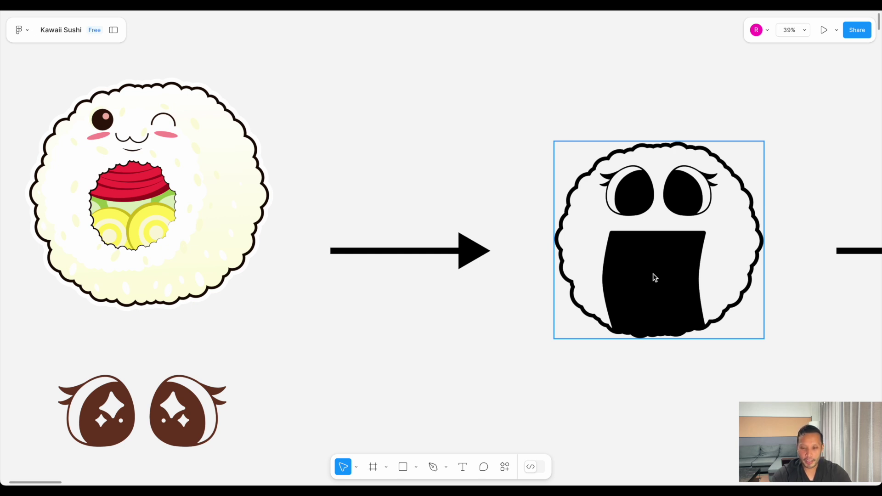
{"action": "scroll", "coordinate": [653, 274], "scroll_direction": "right", "scroll_amount": 10}
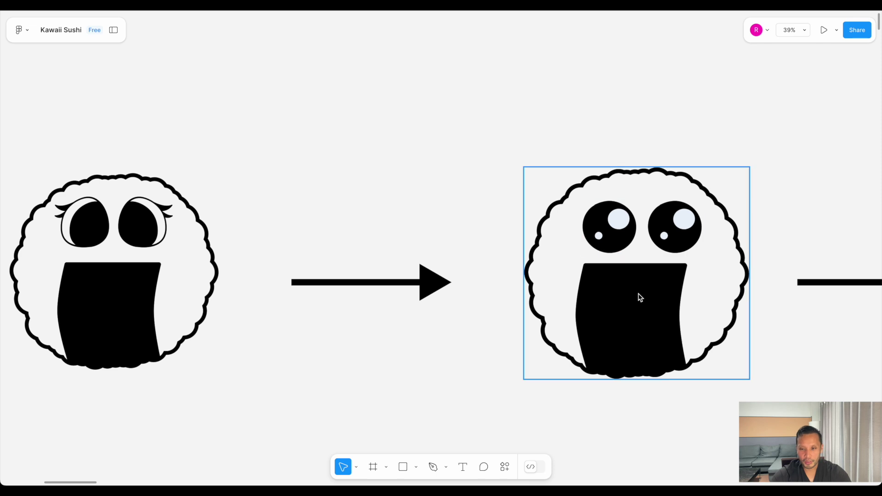
{"action": "scroll", "coordinate": [758, 165], "scroll_direction": "right", "scroll_amount": 3}
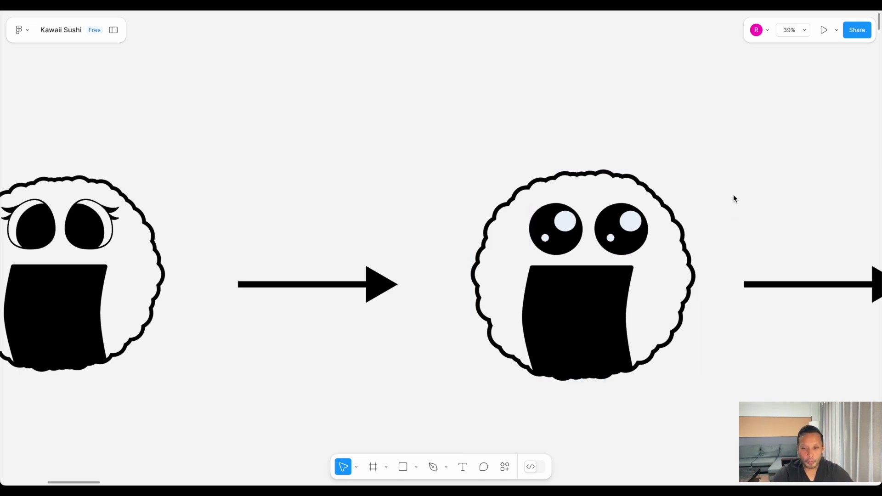
{"action": "scroll", "coordinate": [734, 197], "scroll_direction": "right", "scroll_amount": 5}
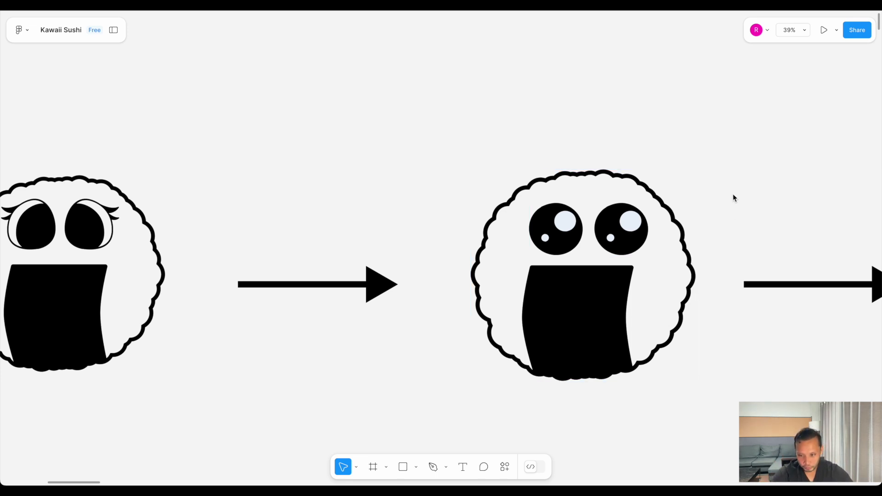
{"action": "scroll", "coordinate": [734, 198], "scroll_direction": "right", "scroll_amount": 10}
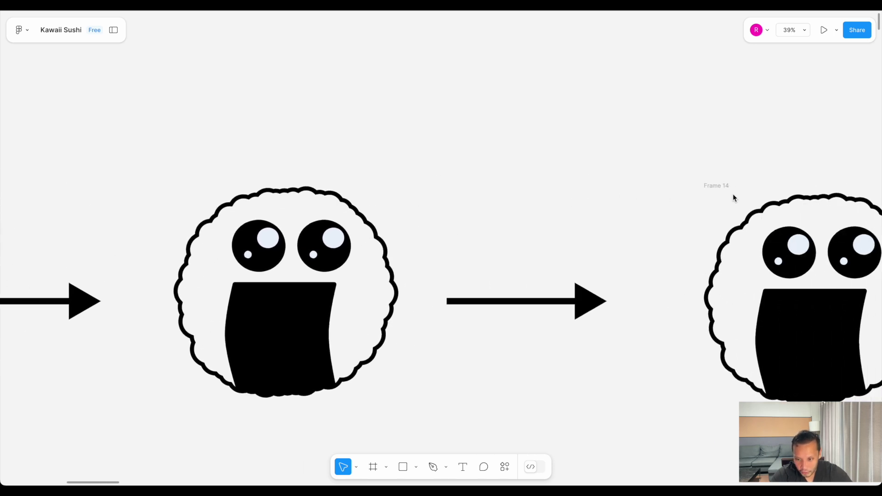
{"action": "scroll", "coordinate": [736, 198], "scroll_direction": "down", "scroll_amount": 2}
{"action": "scroll", "coordinate": [735, 198], "scroll_direction": "down", "scroll_amount": 1}
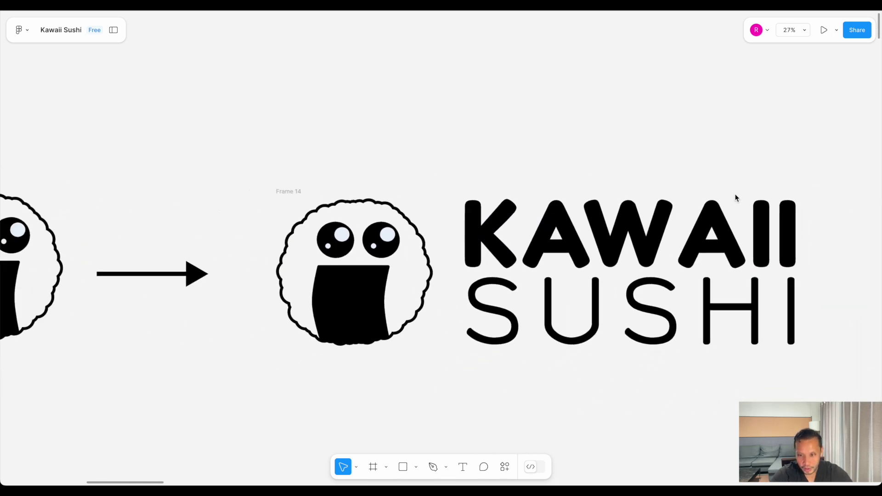
{"action": "scroll", "coordinate": [758, 223], "scroll_direction": "right", "scroll_amount": 5}
{"action": "scroll", "coordinate": [759, 223], "scroll_direction": "down", "scroll_amount": 1}
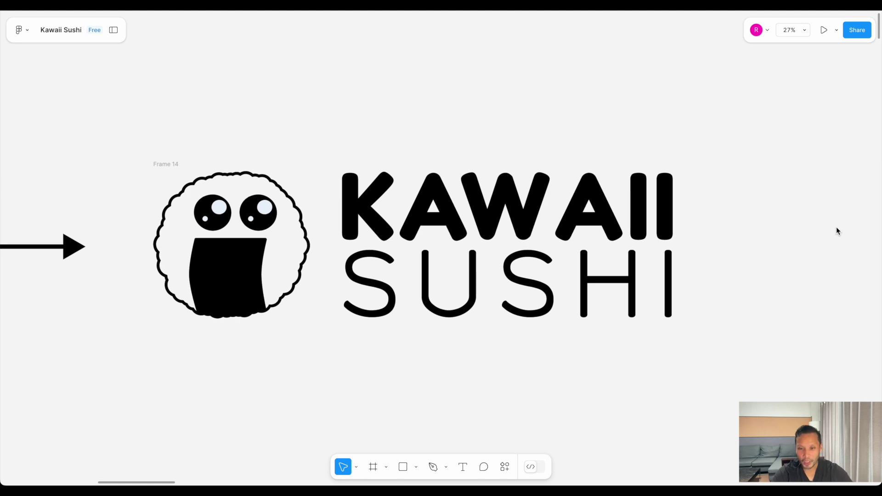
{"action": "scroll", "coordinate": [807, 224], "scroll_direction": "down", "scroll_amount": 1}
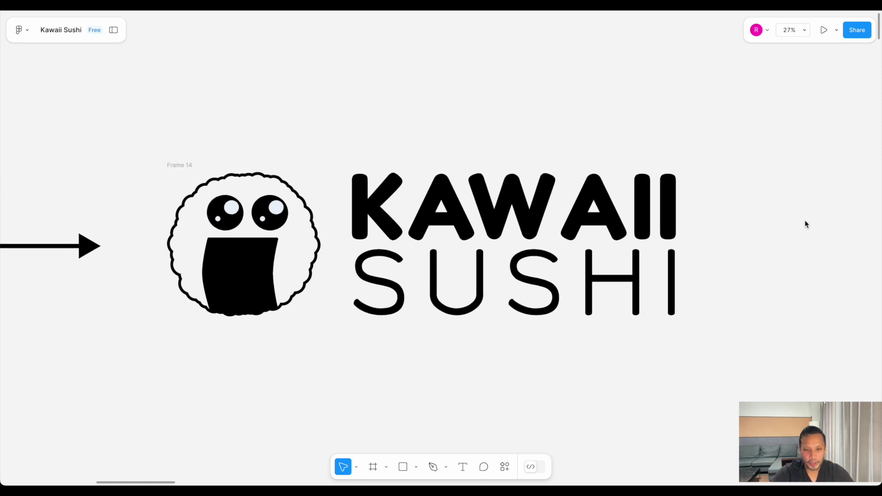
{"action": "scroll", "coordinate": [806, 223], "scroll_direction": "down", "scroll_amount": 5}
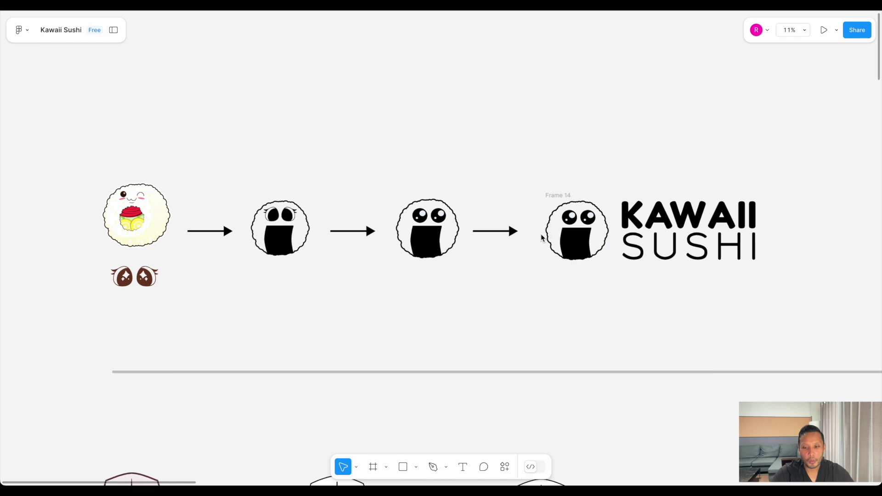
Step: Examine the chef boy and chef cat reference illustrations that start the character row
{"action": "scroll", "coordinate": [541, 238], "scroll_direction": "right", "scroll_amount": 5}
{"action": "scroll", "coordinate": [541, 237], "scroll_direction": "down", "scroll_amount": 5}
{"action": "scroll", "coordinate": [542, 237], "scroll_direction": "up", "scroll_amount": 4}
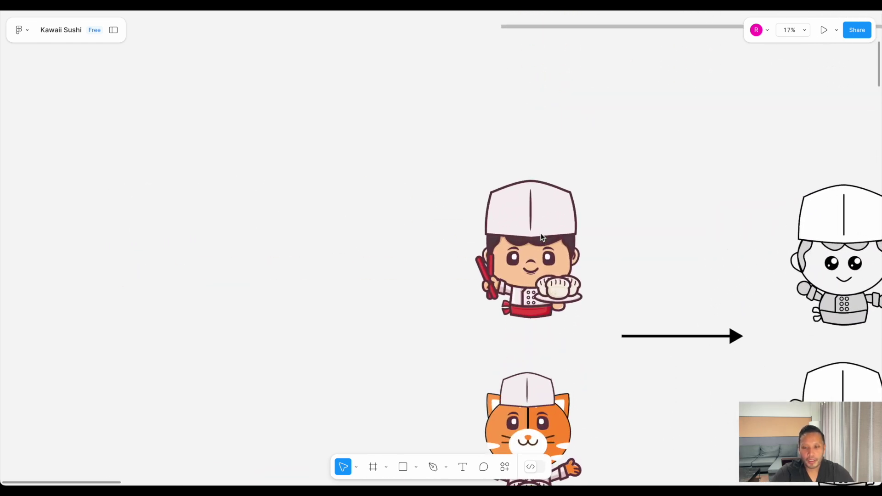
{"action": "scroll", "coordinate": [541, 237], "scroll_direction": "down", "scroll_amount": 5}
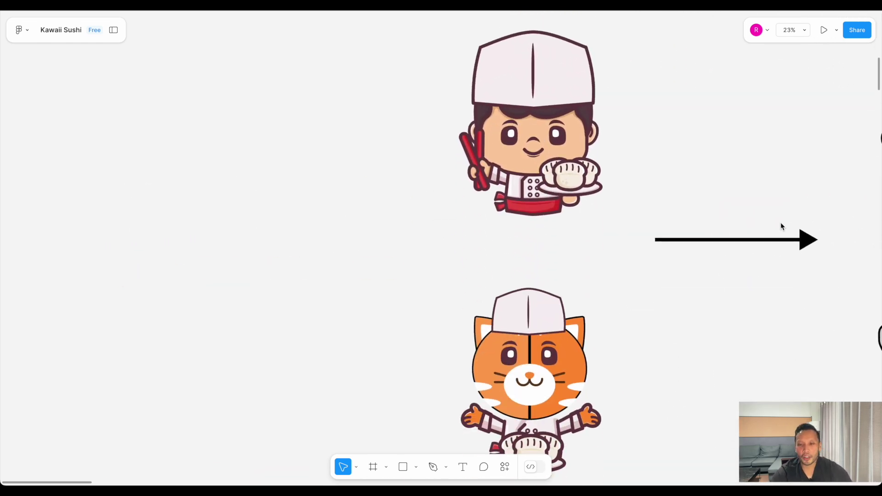
{"action": "scroll", "coordinate": [781, 225], "scroll_direction": "right", "scroll_amount": 2}
{"action": "scroll", "coordinate": [781, 226], "scroll_direction": "left", "scroll_amount": 2}
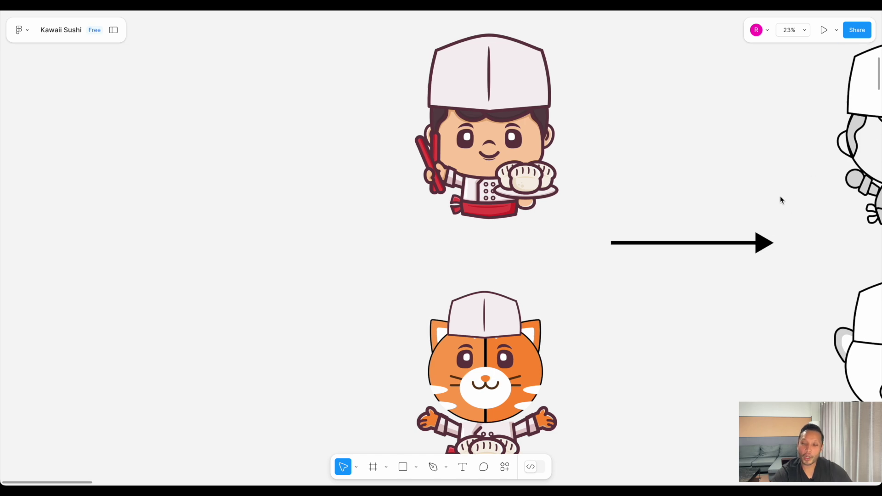
{"action": "scroll", "coordinate": [780, 197], "scroll_direction": "down", "scroll_amount": 2}
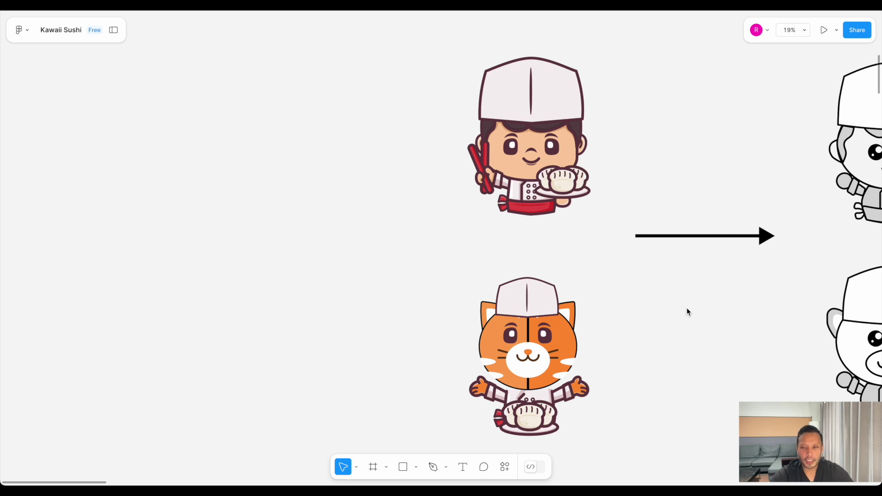
Step: Compare the grayscale chef boy and bear drafts with their references and their final coloured versions
{"action": "scroll", "coordinate": [687, 312], "scroll_direction": "right", "scroll_amount": 5}
{"action": "scroll", "coordinate": [688, 312], "scroll_direction": "down", "scroll_amount": 1}
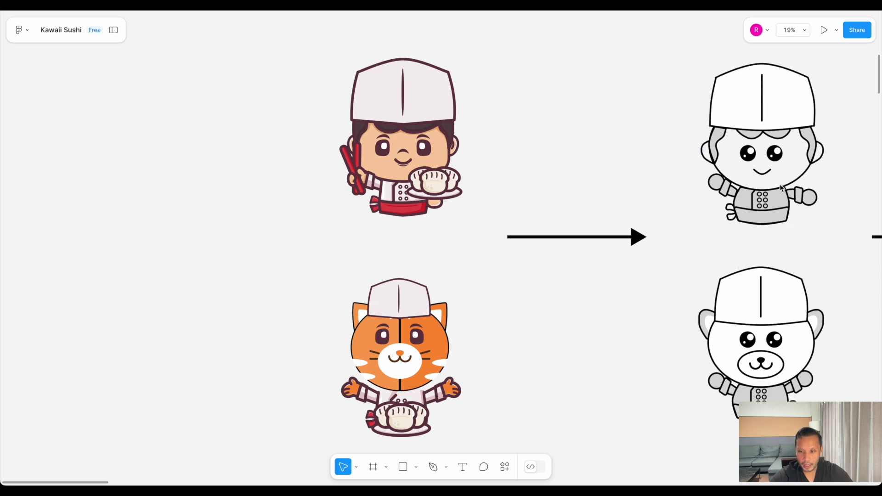
{"action": "scroll", "coordinate": [759, 247], "scroll_direction": "right", "scroll_amount": 4}
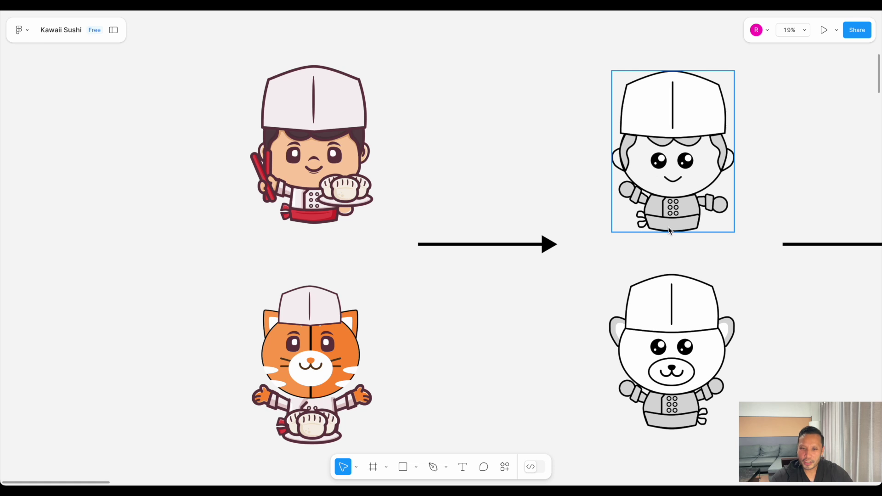
{"action": "scroll", "coordinate": [668, 227], "scroll_direction": "right", "scroll_amount": 3}
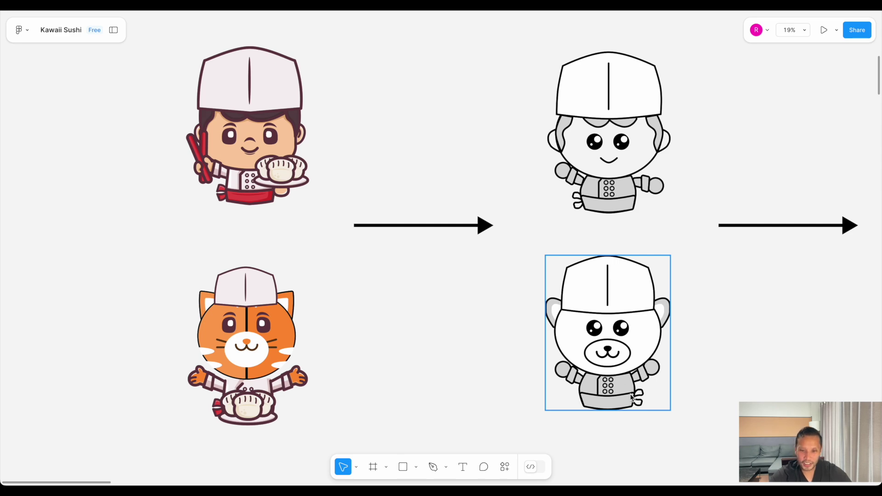
{"action": "key", "text": "Tab"}
{"action": "key", "text": "shift+Tab"}
{"action": "key", "text": "Escape"}
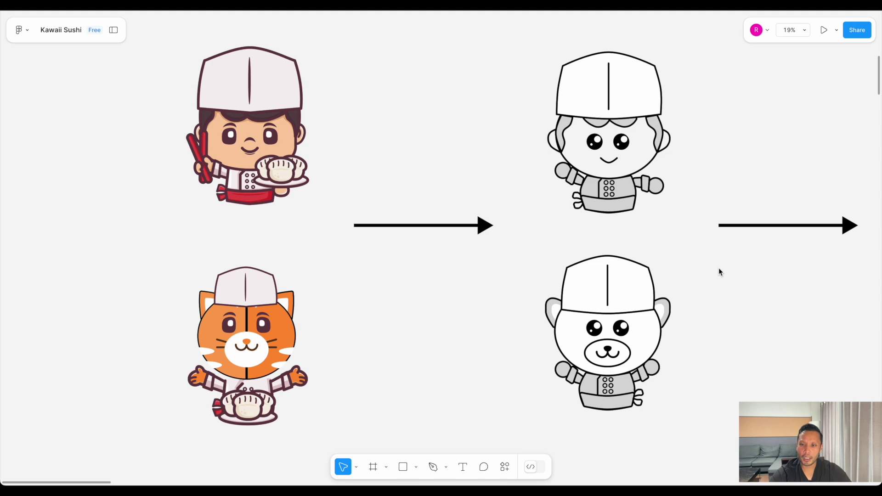
{"action": "scroll", "coordinate": [719, 272], "scroll_direction": "right", "scroll_amount": 10}
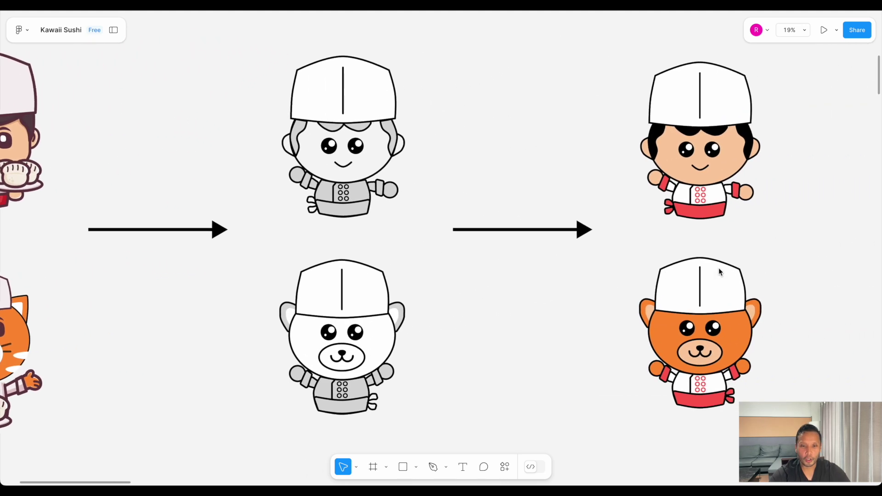
{"action": "scroll", "coordinate": [719, 272], "scroll_direction": "right", "scroll_amount": 3}
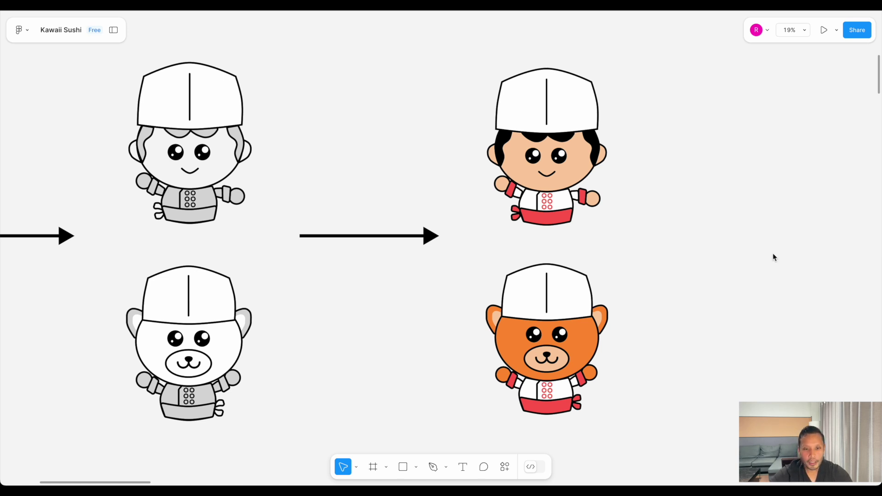
{"action": "scroll", "coordinate": [704, 260], "scroll_direction": "down", "scroll_amount": 5}
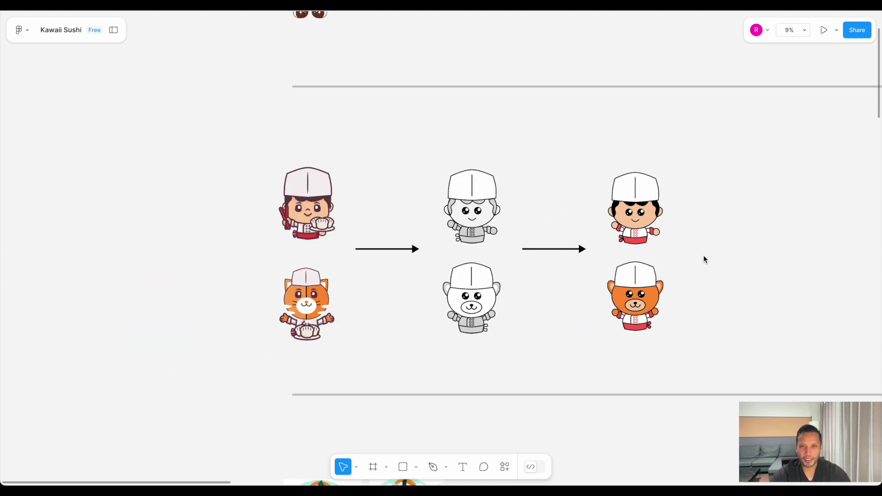
Step: Examine the SUSSHI, SUSISH and SUSHI BAR storefront references and the purple Japanese house, including the lettering on the signs
{"action": "scroll", "coordinate": [431, 364], "scroll_direction": "down", "scroll_amount": 5}
{"action": "scroll", "coordinate": [430, 363], "scroll_direction": "up", "scroll_amount": 5}
{"action": "scroll", "coordinate": [432, 364], "scroll_direction": "down", "scroll_amount": 5}
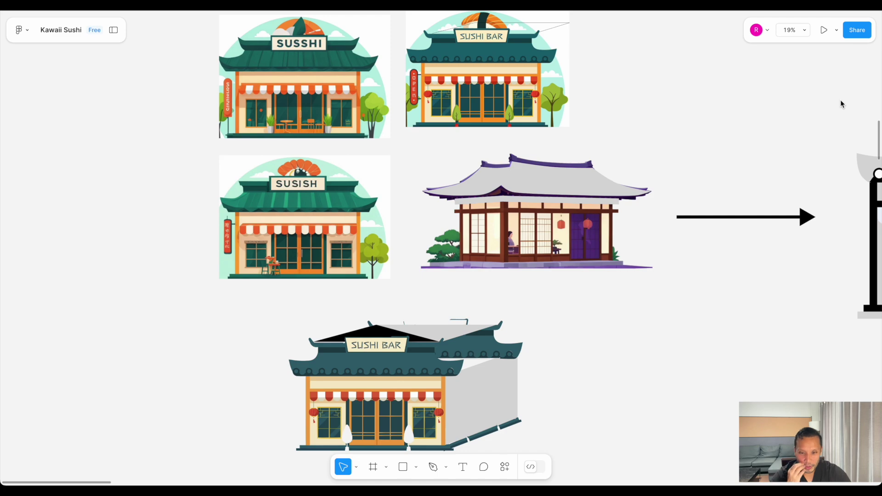
{"action": "scroll", "coordinate": [292, 45], "scroll_direction": "up", "scroll_amount": 5}
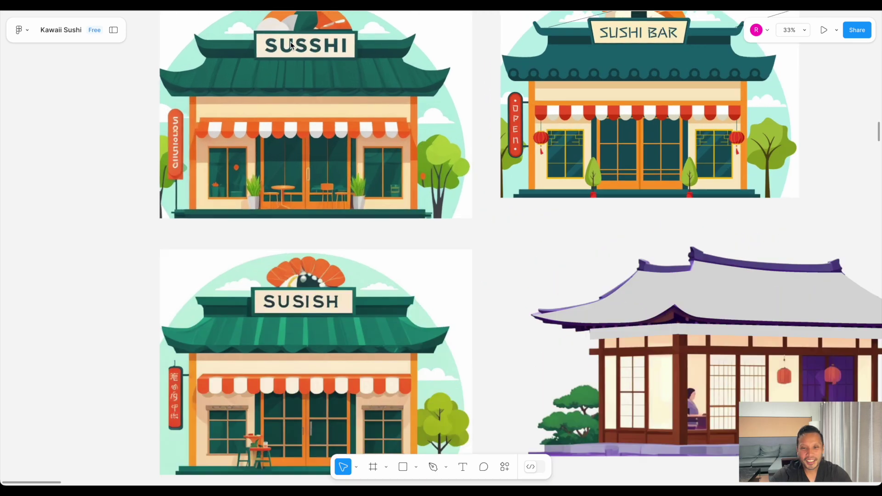
{"action": "scroll", "coordinate": [292, 45], "scroll_direction": "up", "scroll_amount": 4}
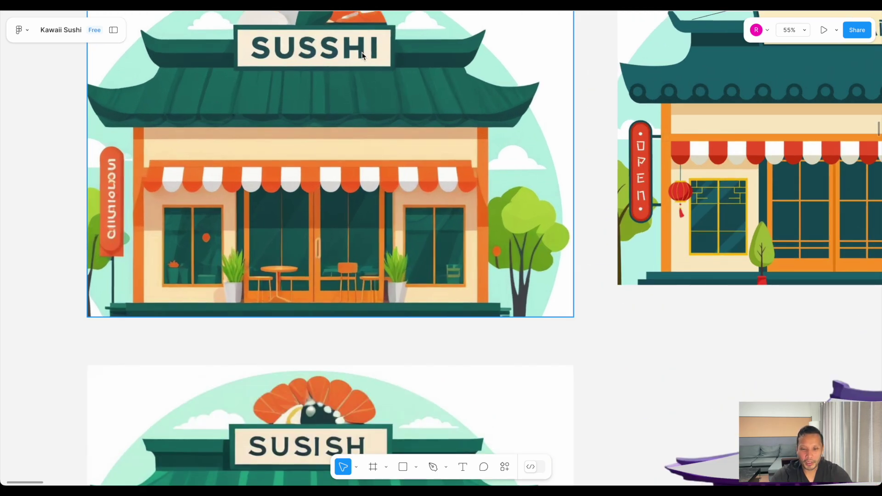
{"action": "scroll", "coordinate": [348, 112], "scroll_direction": "down", "scroll_amount": 2}
{"action": "scroll", "coordinate": [327, 402], "scroll_direction": "down", "scroll_amount": 3}
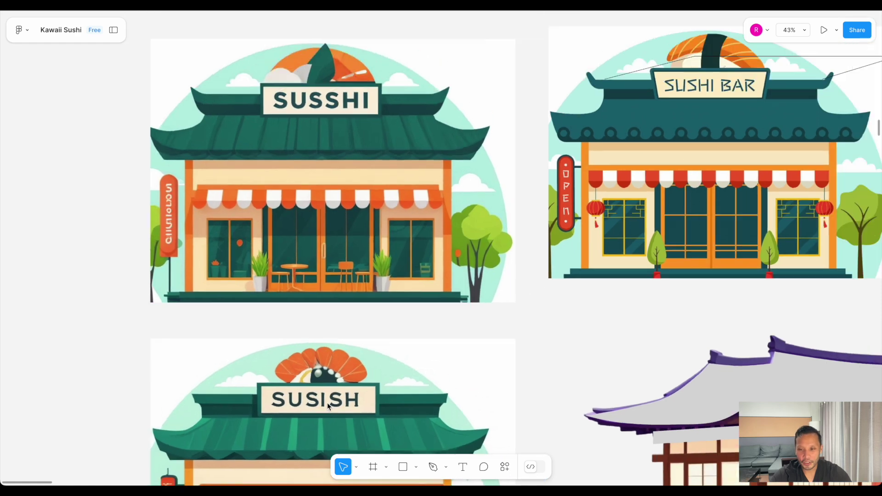
{"action": "scroll", "coordinate": [328, 403], "scroll_direction": "down", "scroll_amount": 3}
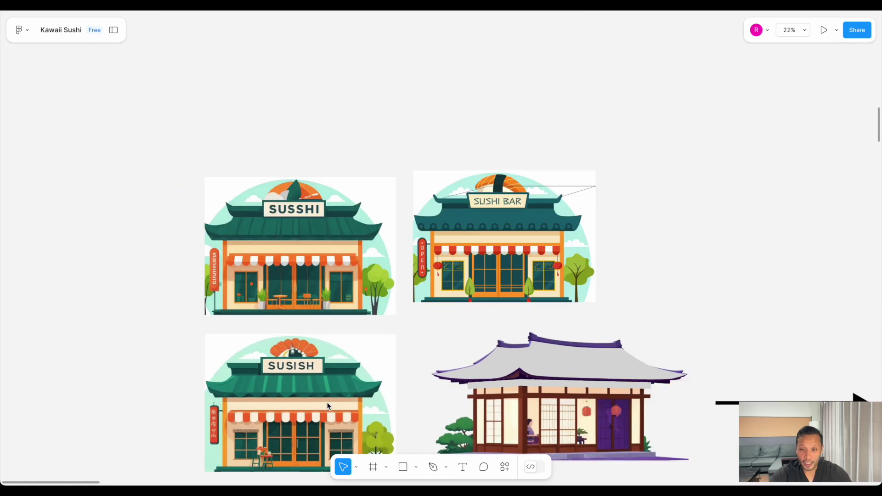
{"action": "scroll", "coordinate": [327, 403], "scroll_direction": "down", "scroll_amount": 5}
{"action": "scroll", "coordinate": [327, 403], "scroll_direction": "down", "scroll_amount": 1}
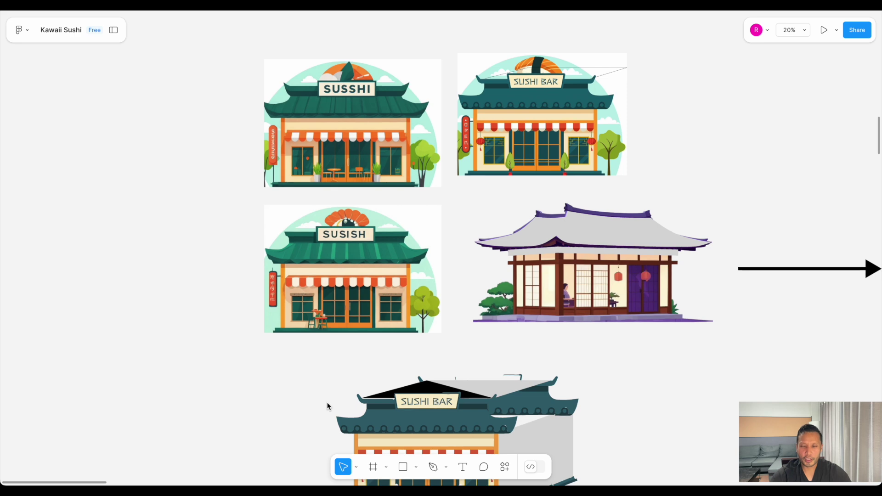
{"action": "scroll", "coordinate": [348, 347], "scroll_direction": "down", "scroll_amount": 2}
{"action": "scroll", "coordinate": [335, 362], "scroll_direction": "right", "scroll_amount": 2}
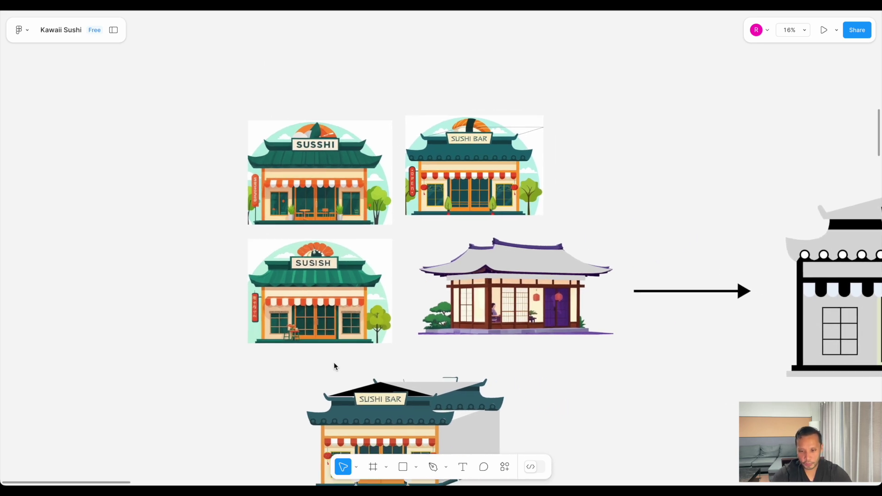
Step: Inspect the composite SUSHI BAR building with its added side wall below the storefront references
{"action": "scroll", "coordinate": [334, 366], "scroll_direction": "left", "scroll_amount": 3}
{"action": "scroll", "coordinate": [334, 366], "scroll_direction": "left", "scroll_amount": 2}
{"action": "scroll", "coordinate": [334, 367], "scroll_direction": "down", "scroll_amount": 3}
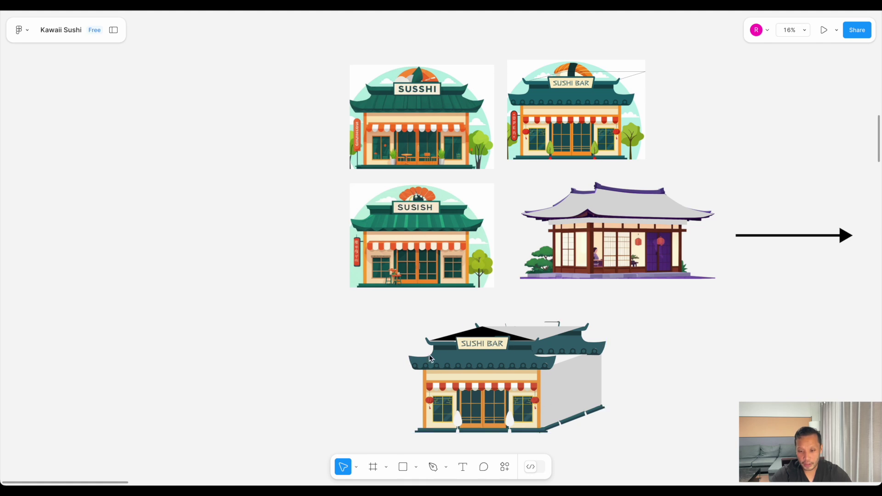
{"action": "scroll", "coordinate": [468, 365], "scroll_direction": "up", "scroll_amount": 5}
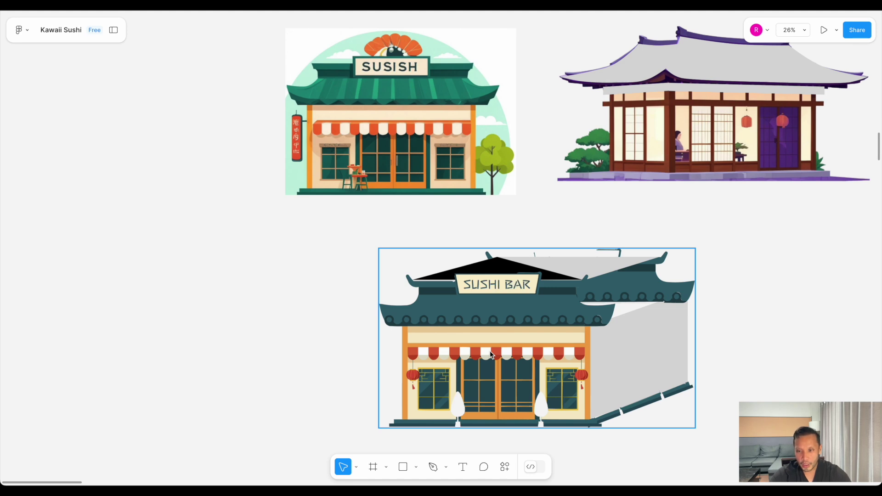
{"action": "scroll", "coordinate": [490, 351], "scroll_direction": "down", "scroll_amount": 3}
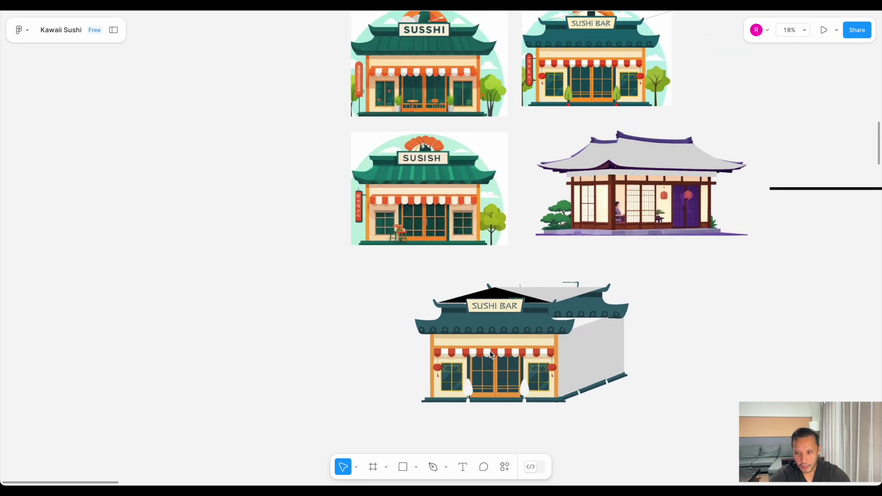
Step: Compare the grayscale restaurant draft with the storefront references and the final red KAWAII SUSHI building
{"action": "scroll", "coordinate": [490, 351], "scroll_direction": "down", "scroll_amount": 1}
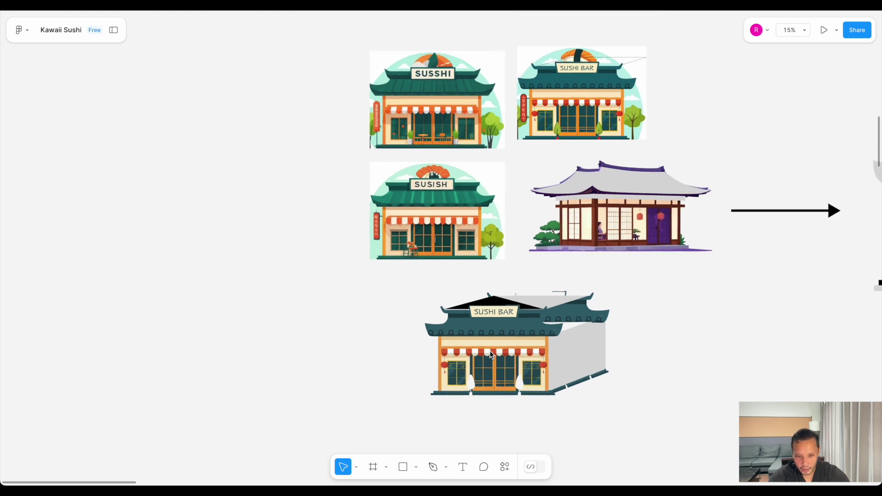
{"action": "scroll", "coordinate": [490, 351], "scroll_direction": "right", "scroll_amount": 10}
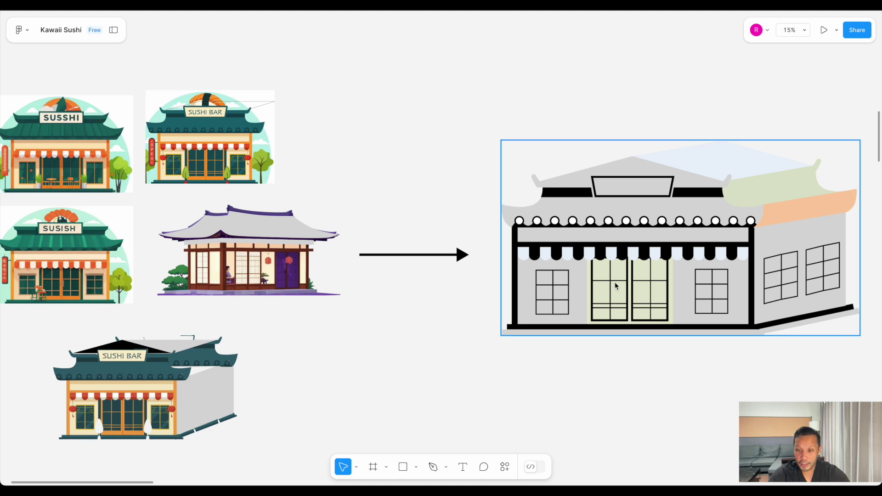
{"action": "scroll", "coordinate": [608, 299], "scroll_direction": "right", "scroll_amount": 1}
{"action": "scroll", "coordinate": [608, 298], "scroll_direction": "up", "scroll_amount": 3}
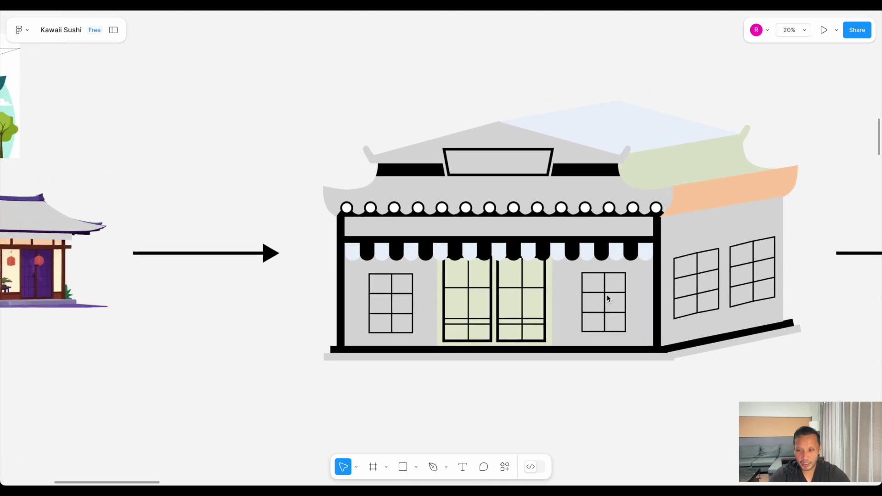
{"action": "scroll", "coordinate": [608, 298], "scroll_direction": "right", "scroll_amount": 18}
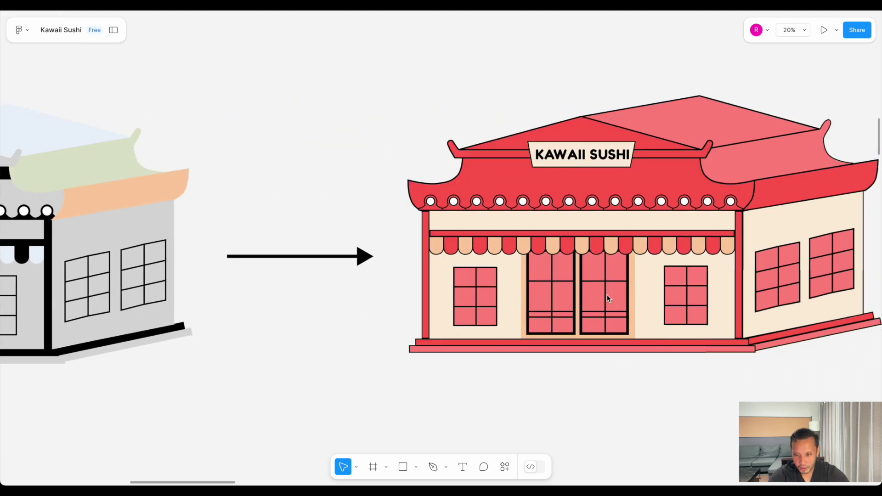
{"action": "scroll", "coordinate": [607, 294], "scroll_direction": "down", "scroll_amount": 3}
{"action": "scroll", "coordinate": [608, 294], "scroll_direction": "left", "scroll_amount": 3}
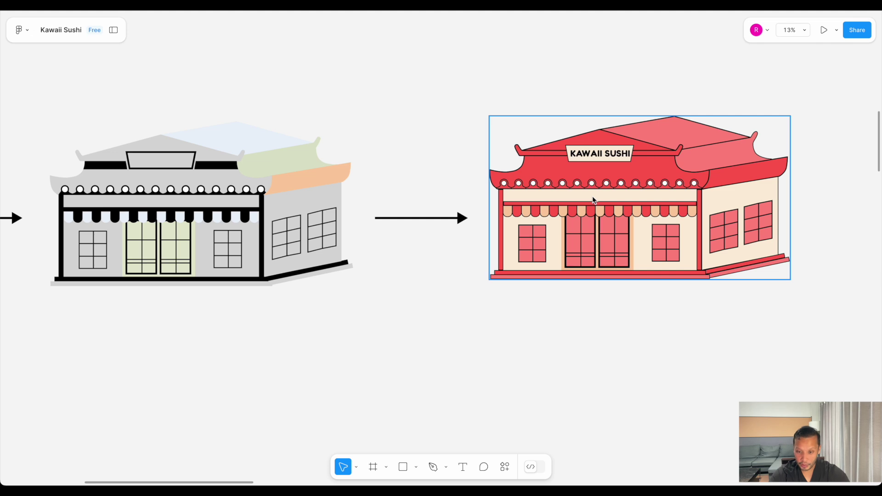
{"action": "scroll", "coordinate": [593, 200], "scroll_direction": "up", "scroll_amount": 2}
Step: Review the whole board with the logo, character and building rows, from reference art to final illustrations
{"action": "scroll", "coordinate": [594, 203], "scroll_direction": "down", "scroll_amount": 5}
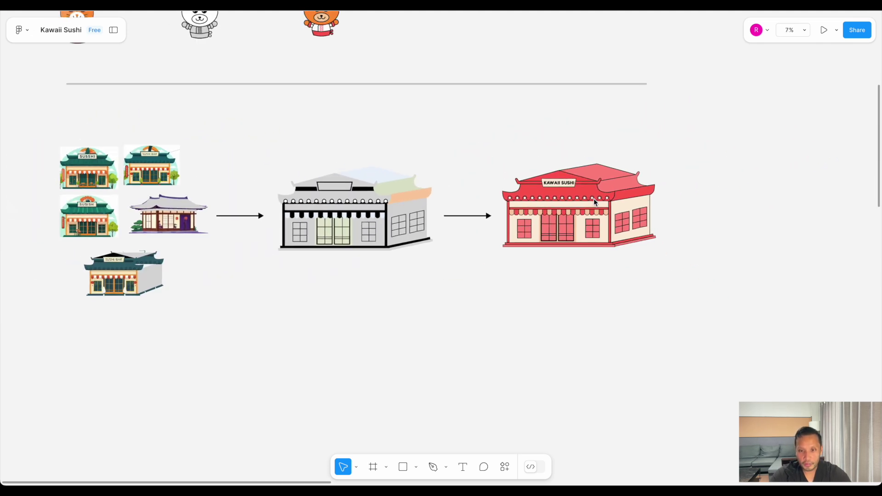
{"action": "scroll", "coordinate": [578, 208], "scroll_direction": "down", "scroll_amount": 2}
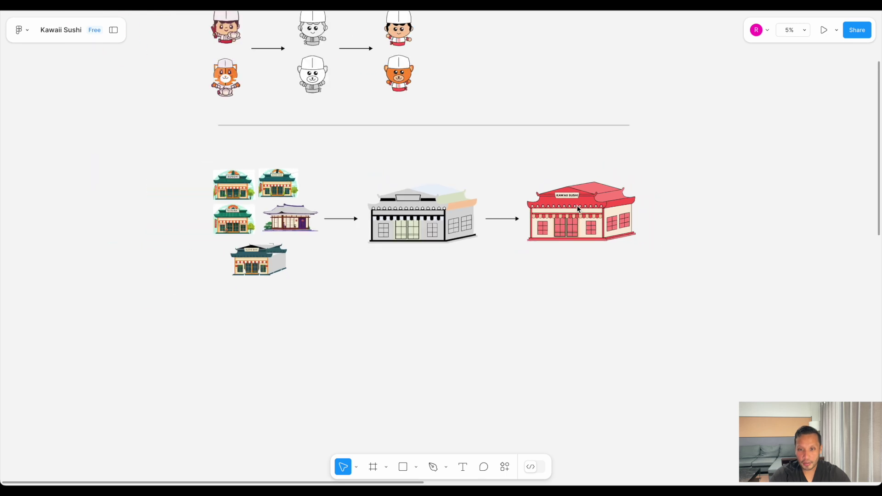
{"action": "scroll", "coordinate": [578, 208], "scroll_direction": "down", "scroll_amount": 1}
{"action": "scroll", "coordinate": [577, 206], "scroll_direction": "up", "scroll_amount": 2}
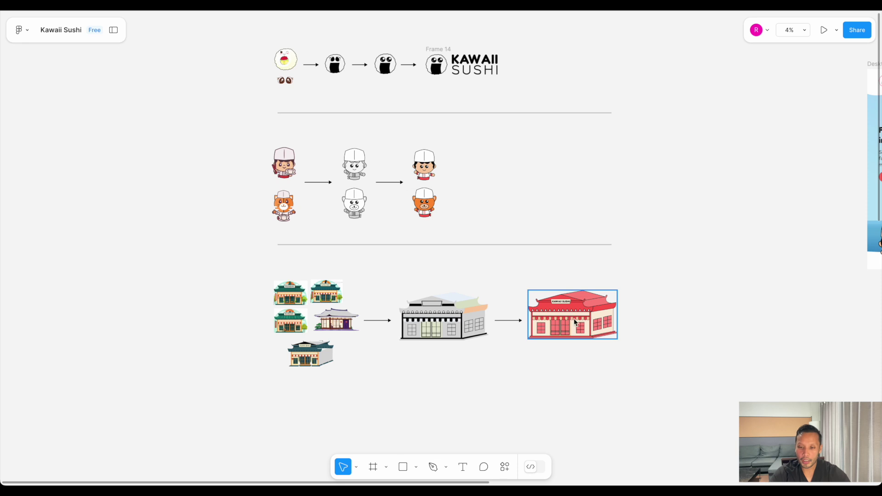
{"action": "scroll", "coordinate": [573, 319], "scroll_direction": "up", "scroll_amount": 1}
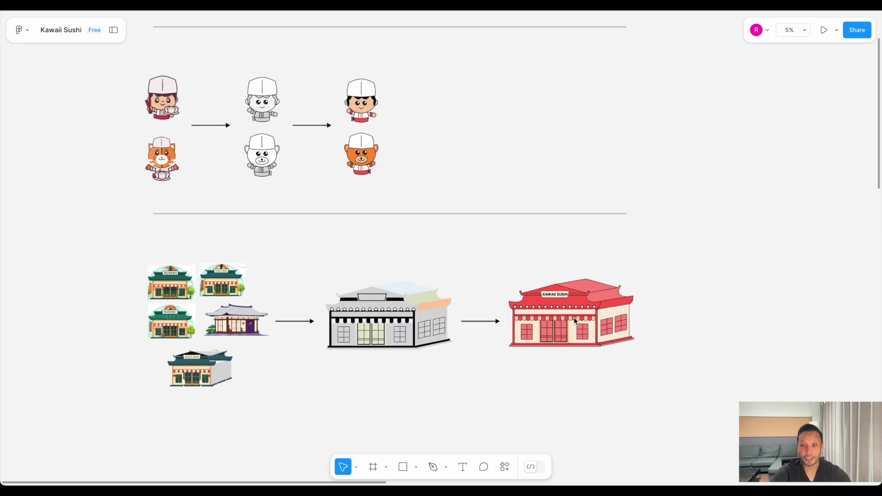
{"action": "scroll", "coordinate": [575, 317], "scroll_direction": "down", "scroll_amount": 1}
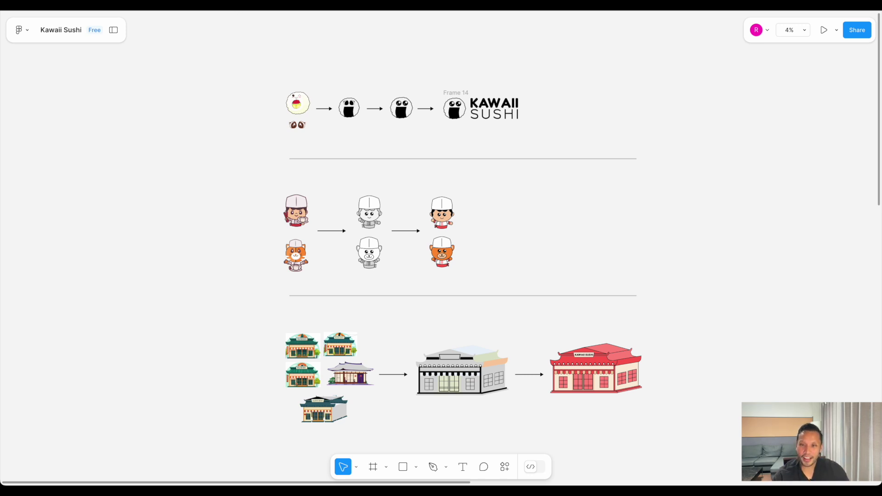
Step: Switch to the Kawaii Sushi landing page in the browser and view its hero section with the chefs, mountain and restaurant
{"action": "scroll", "coordinate": [437, 115], "scroll_direction": "right", "scroll_amount": 10}
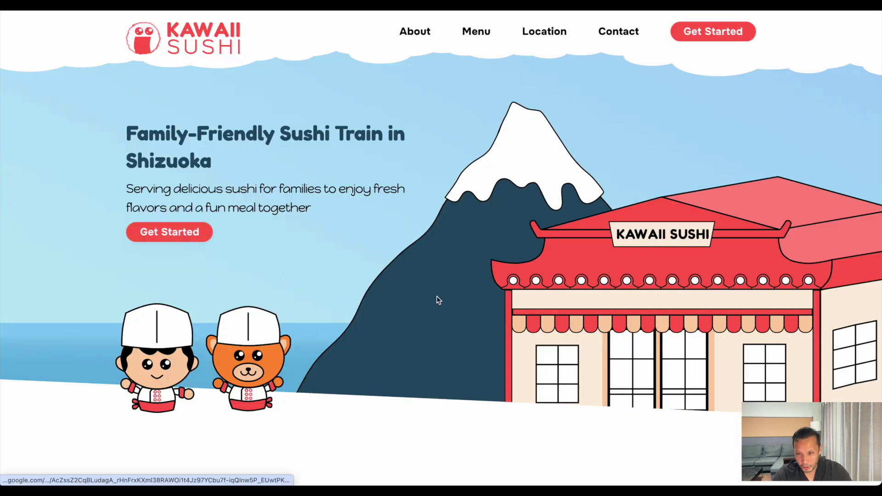
{"action": "scroll", "coordinate": [535, 269], "scroll_direction": "down", "scroll_amount": 1}
{"action": "scroll", "coordinate": [535, 268], "scroll_direction": "up", "scroll_amount": 1}
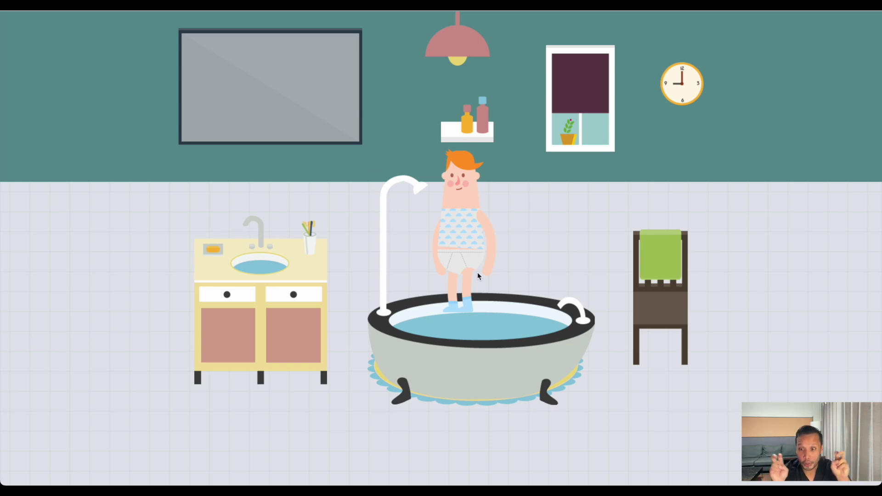
Step: Play through the scroll-driven bathtub animation on the example website, from the man standing in the tub to the closed shower curtain
{"action": "scroll", "coordinate": [409, 197], "scroll_direction": "down", "scroll_amount": 5}
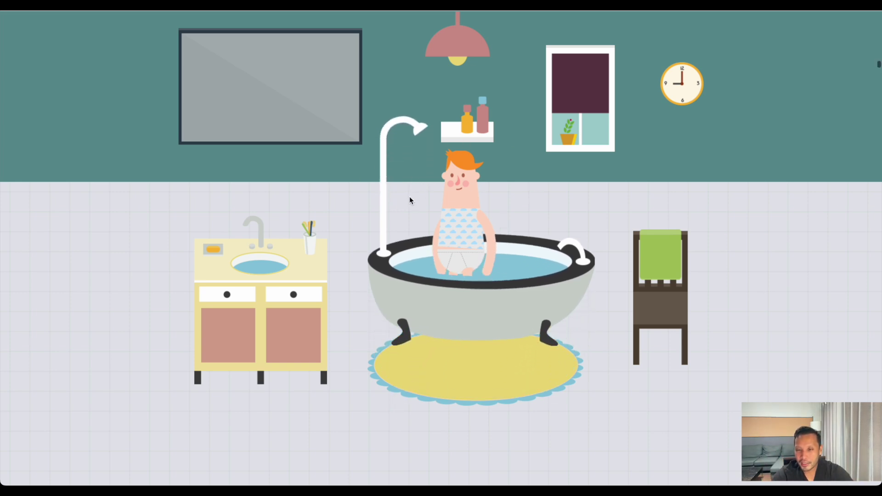
{"action": "scroll", "coordinate": [409, 197], "scroll_direction": "down", "scroll_amount": 5}
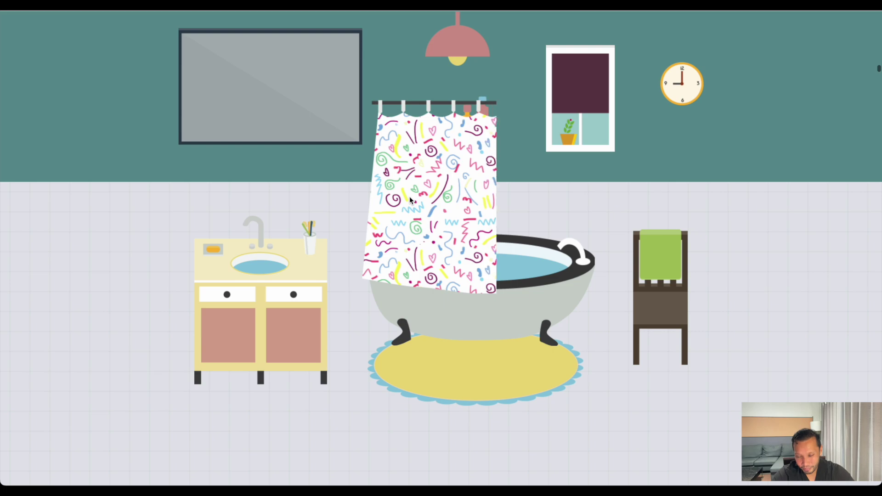
{"action": "scroll", "coordinate": [410, 196], "scroll_direction": "down", "scroll_amount": 3}
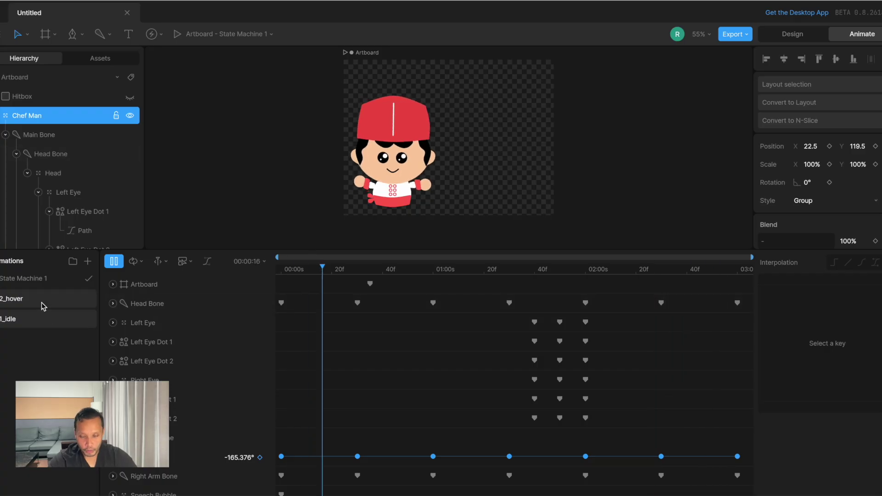
Step: Preview the Chef Man's 2_hover animation in the Rive editor and return to the 1_idle animation
{"action": "left_click", "coordinate": [41, 302]}
{"action": "left_click", "coordinate": [114, 261]}
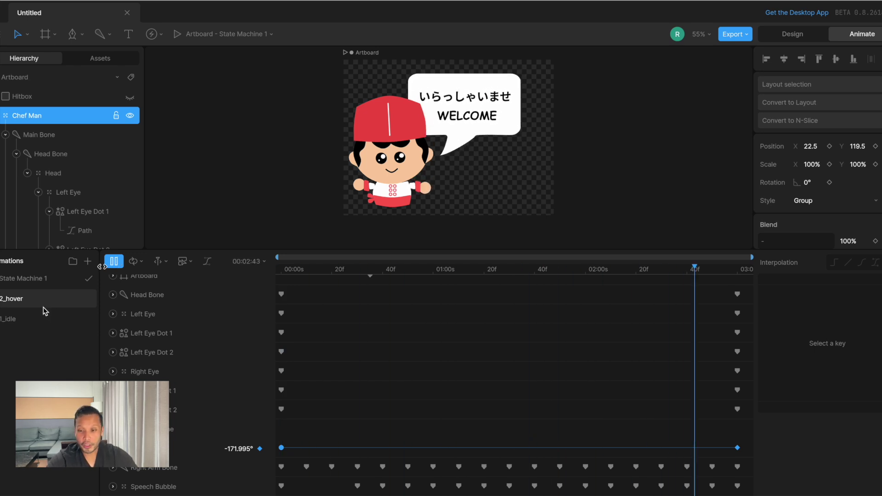
{"action": "left_click", "coordinate": [37, 319]}
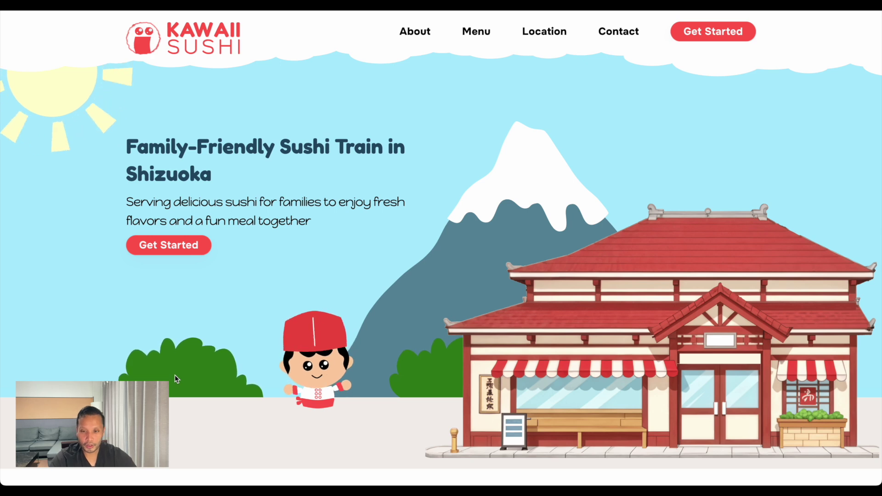
Step: Test the landing page's interactive hero in the browser: inspect the chef up close, trigger his greeting and open the restaurant door
{"action": "scroll", "coordinate": [175, 375], "scroll_direction": "up", "scroll_amount": 5}
{"action": "scroll", "coordinate": [175, 375], "scroll_direction": "down", "scroll_amount": 5}
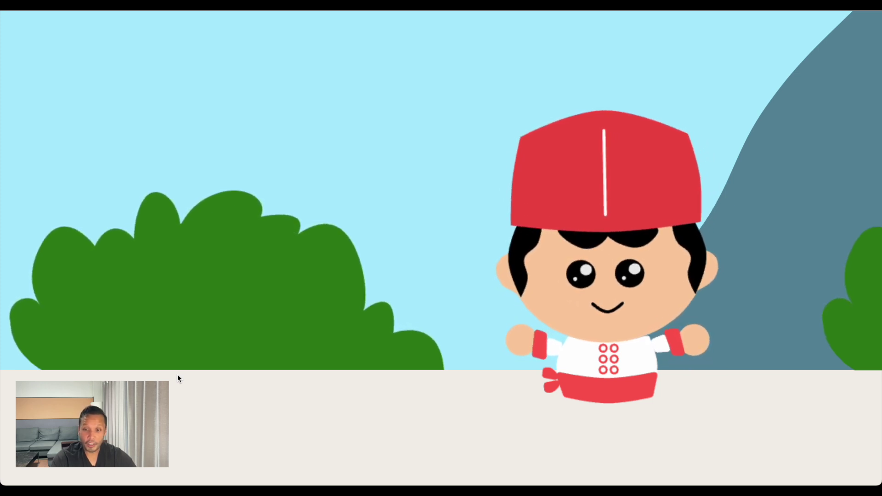
{"action": "scroll", "coordinate": [553, 320], "scroll_direction": "down", "scroll_amount": 2}
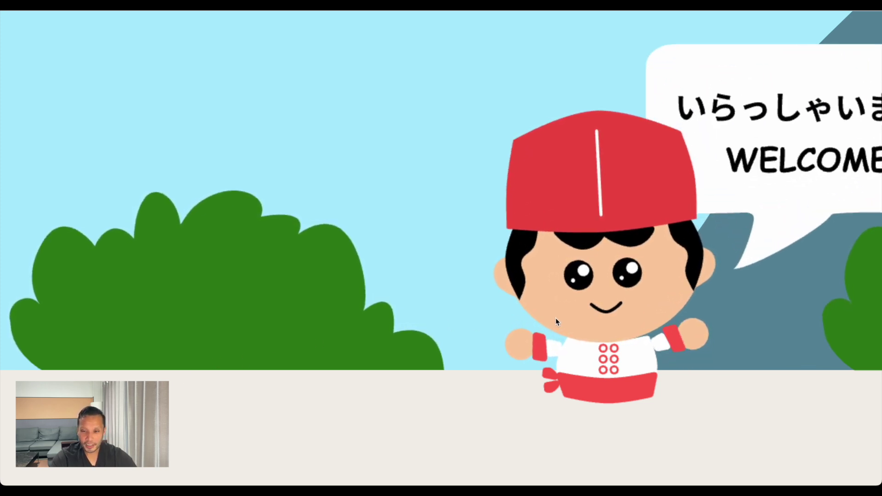
{"action": "scroll", "coordinate": [556, 318], "scroll_direction": "down", "scroll_amount": 1}
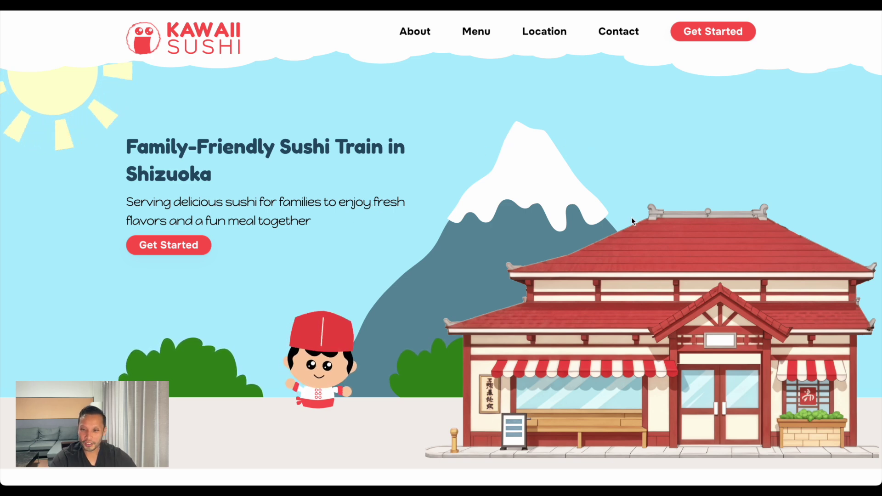
{"action": "mouse_move", "coordinate": [680, 343]}
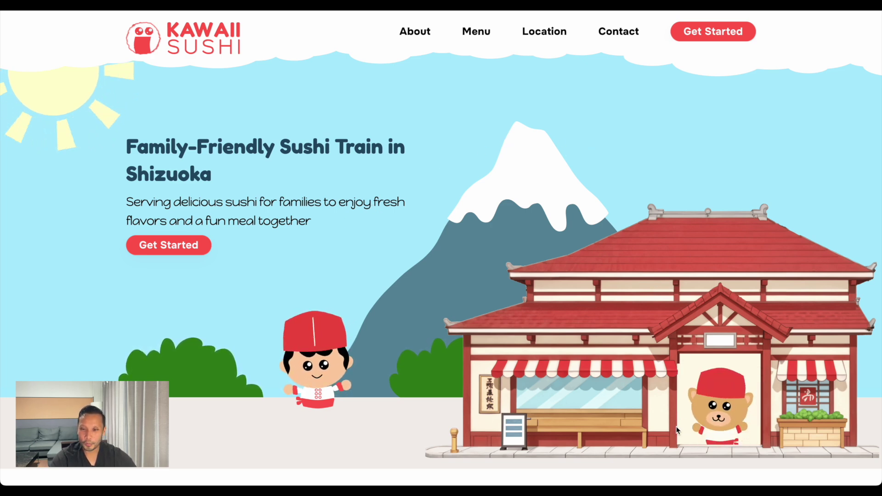